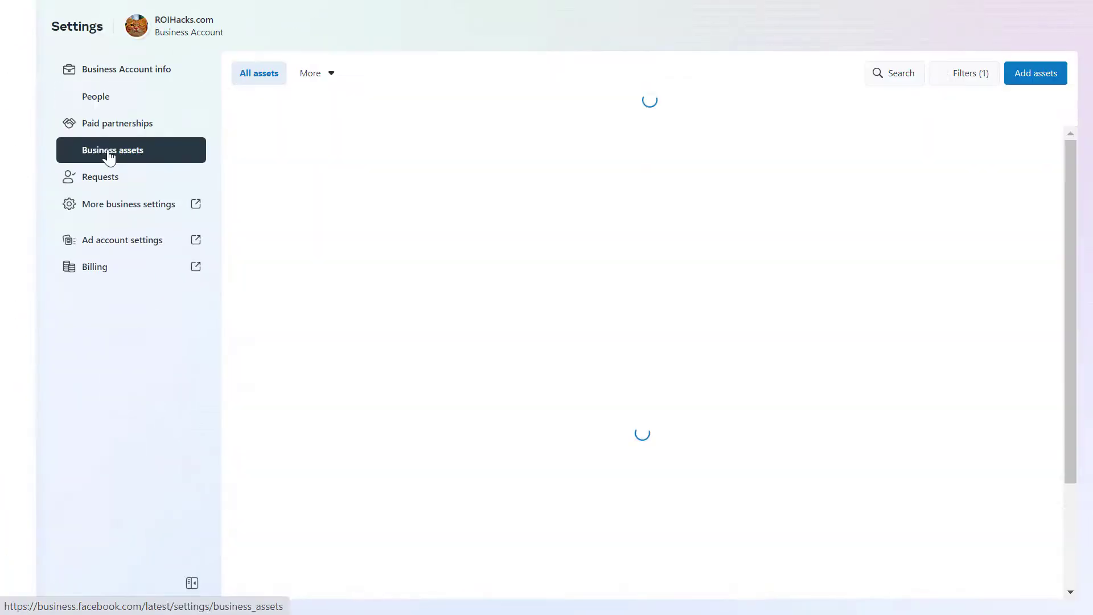
Open Test Pixel 2 from the Pixels assets and start adding a person with view and manage permissions
left_click(538, 74)
left_click(529, 188)
left_click(370, 246)
left_click(988, 257)
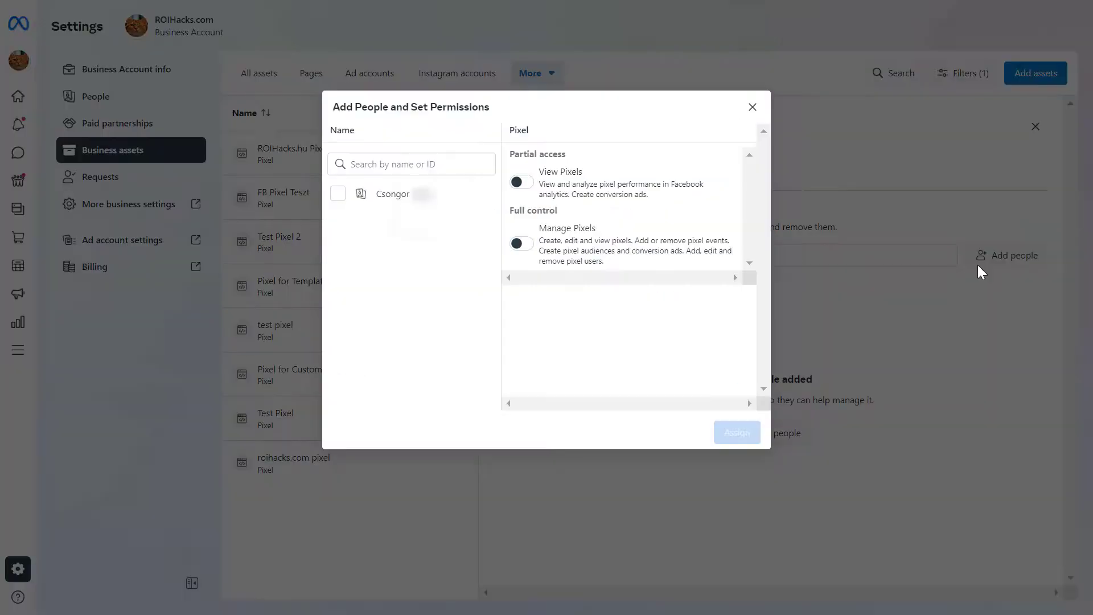
left_click(522, 181)
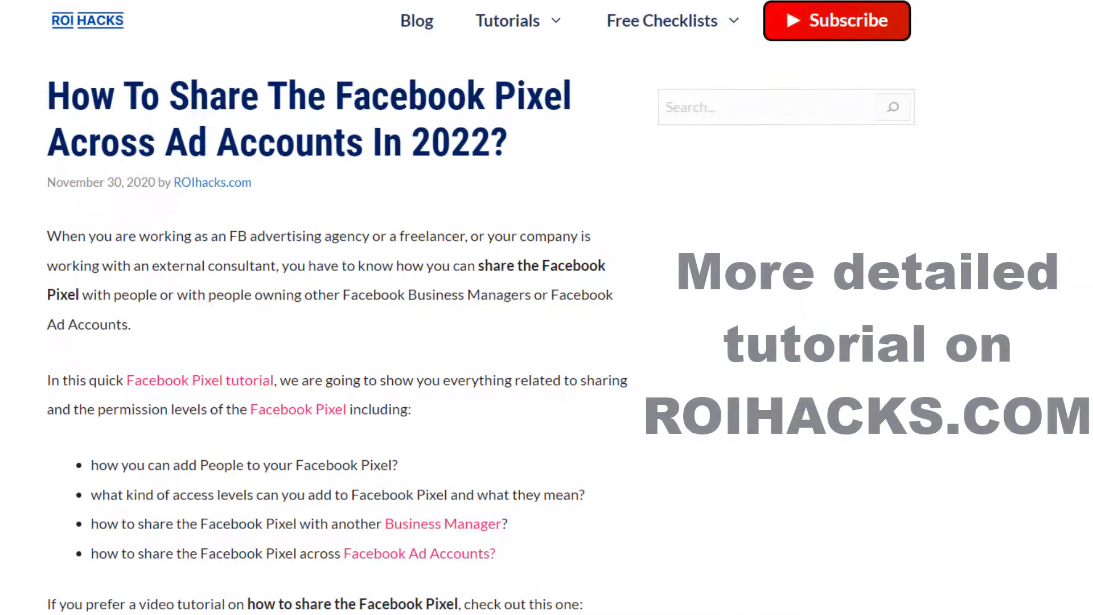
Scroll down through the 'How To Share The Facebook Pixel' article on ROIHacks
scroll(546, 308, "down", 7)
scroll(337, 307, "down", 20)
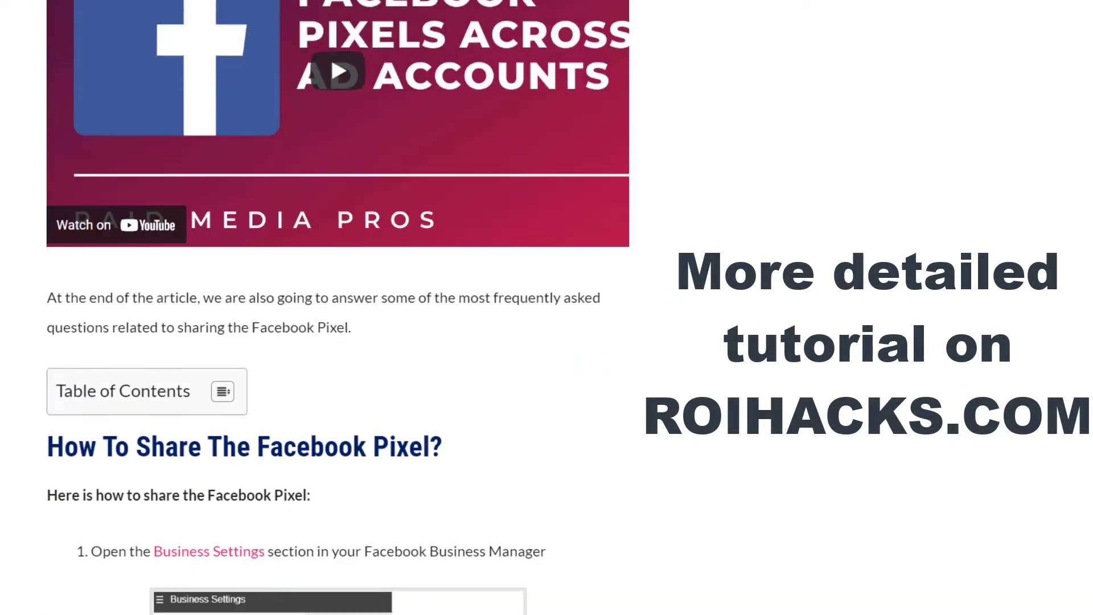
scroll(338, 307, "down", 15)
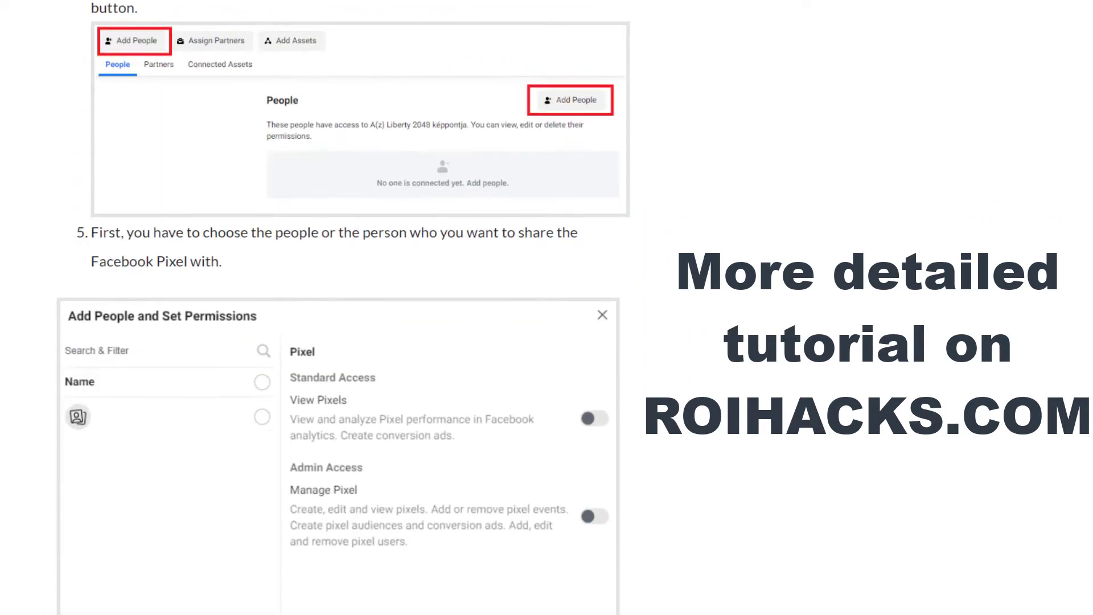
scroll(337, 307, "down", 20)
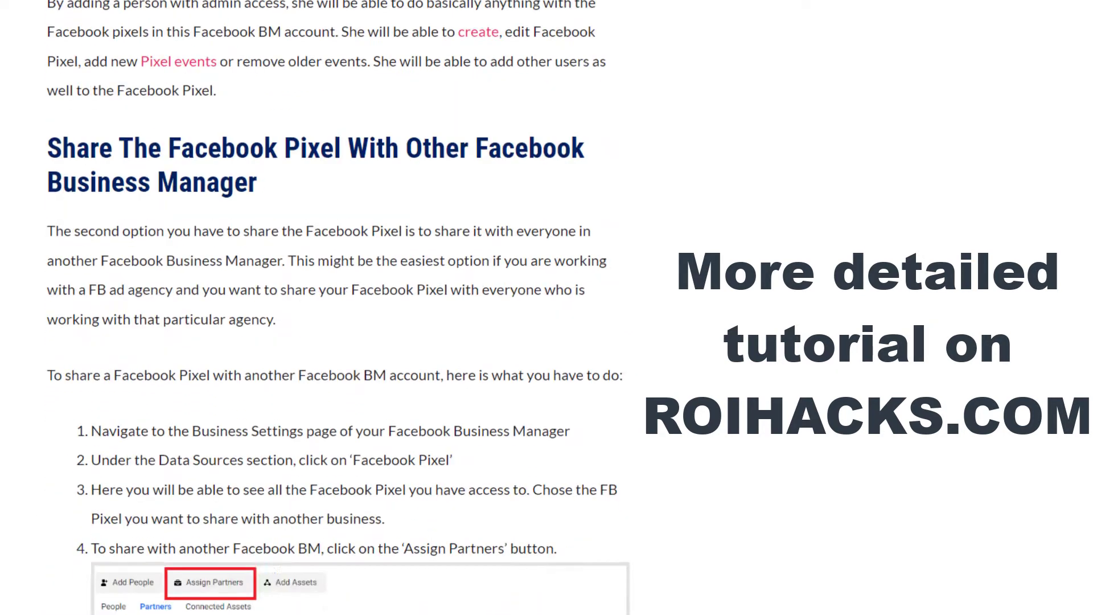
scroll(337, 307, "down", 20)
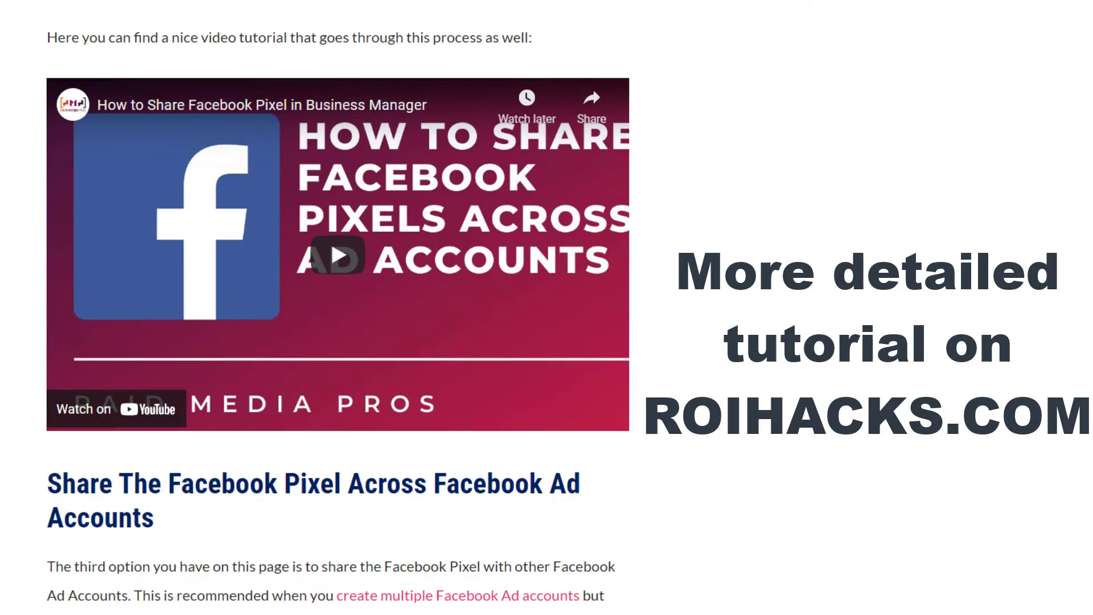
scroll(338, 307, "down", 6)
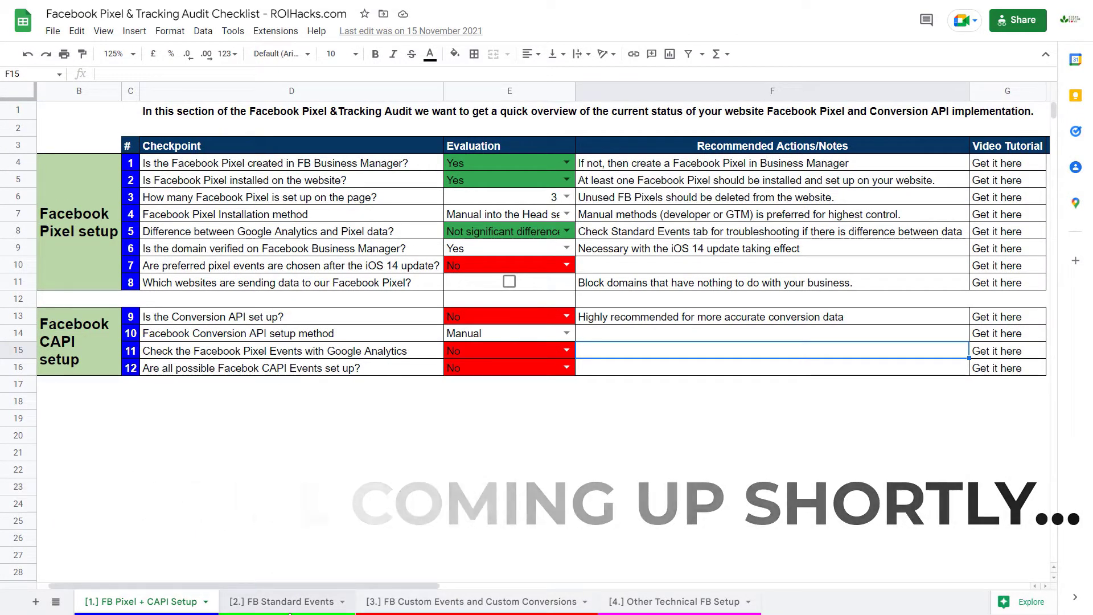
Open the '[2.] FB Standard Events' tab of the Facebook Pixel & Tracking Audit Checklist
left_click(284, 602)
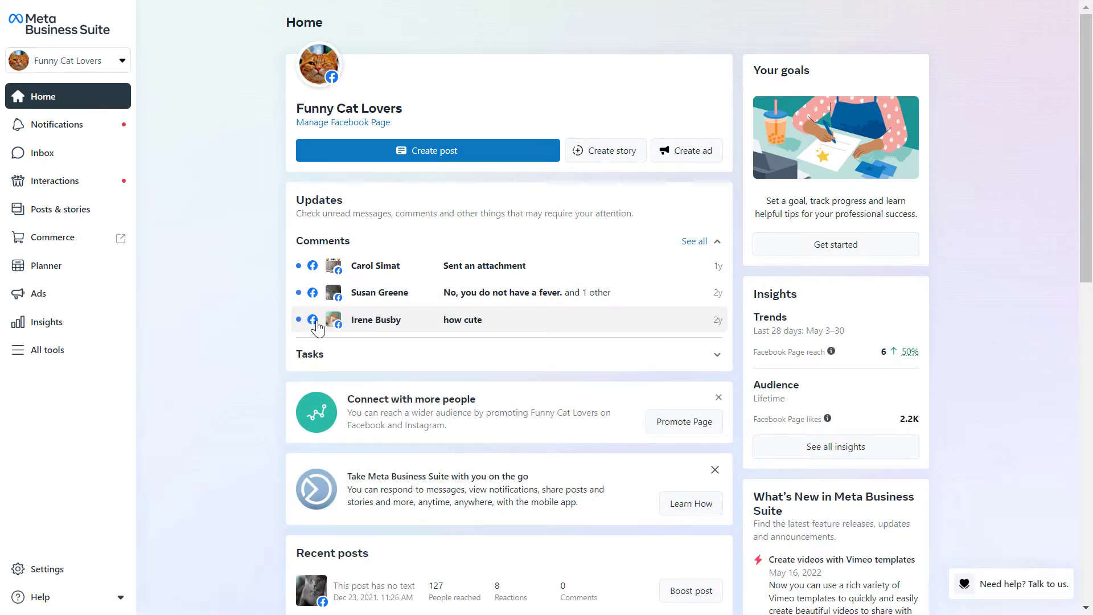
Go to Settings from the Funny Cat Lovers home page sidebar
left_click(49, 576)
Narrow Business assets to Pixels through the More dropdown, showing eight pixels
left_click(109, 155)
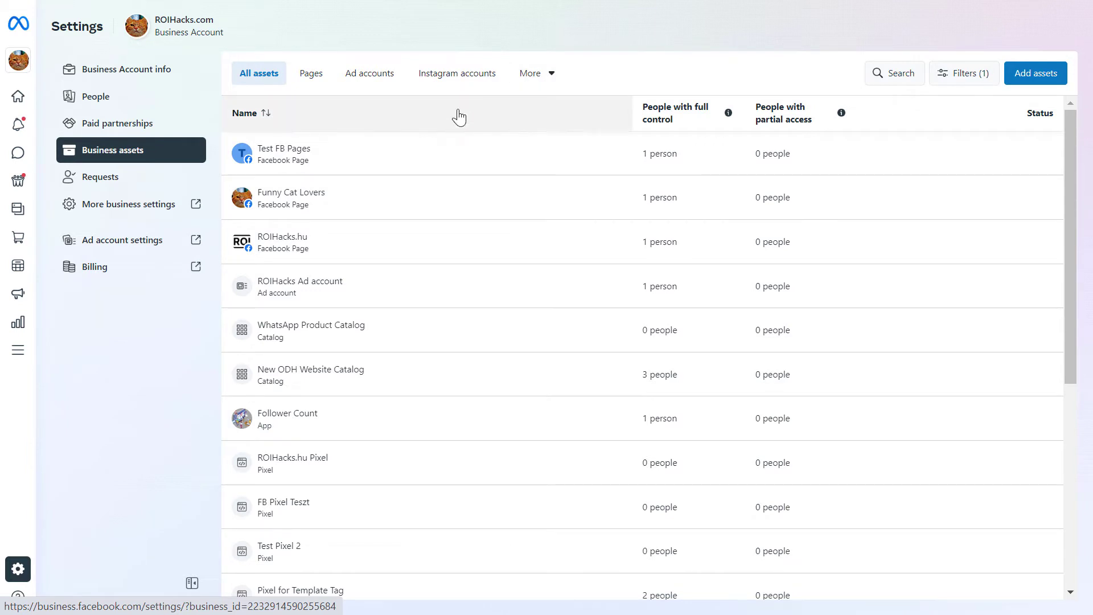
left_click(550, 80)
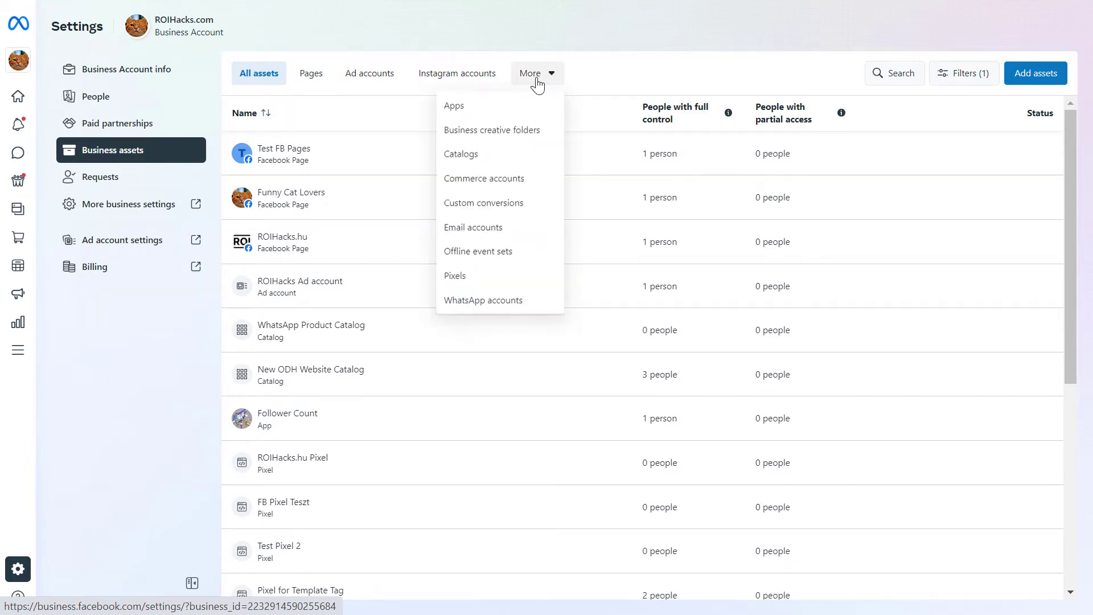
left_click(455, 276)
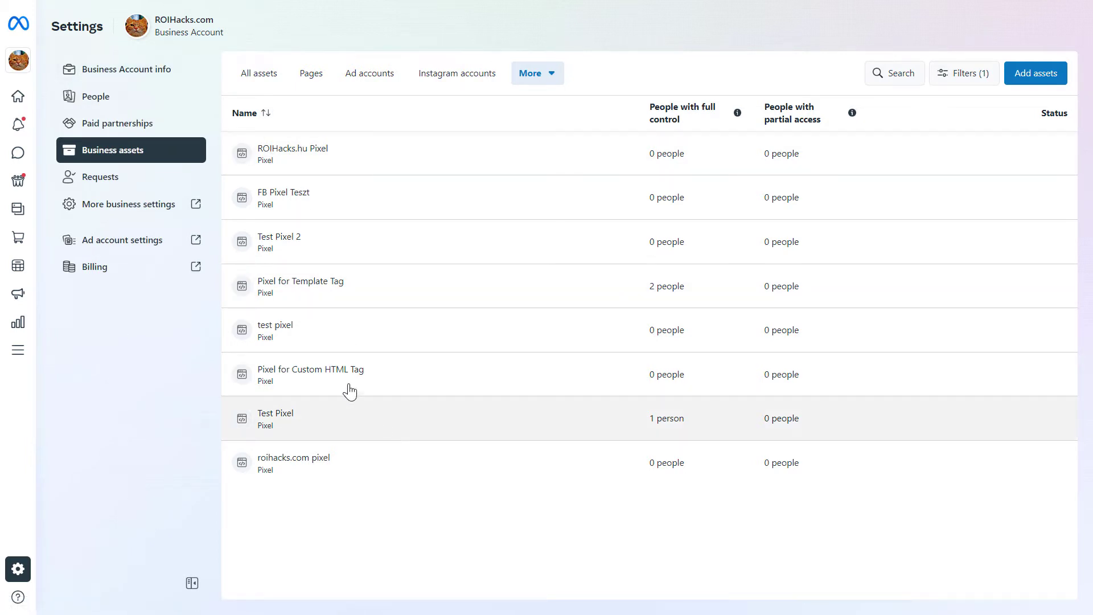
Open Test Pixel 2's Pixel access tab and begin adding people
left_click(321, 245)
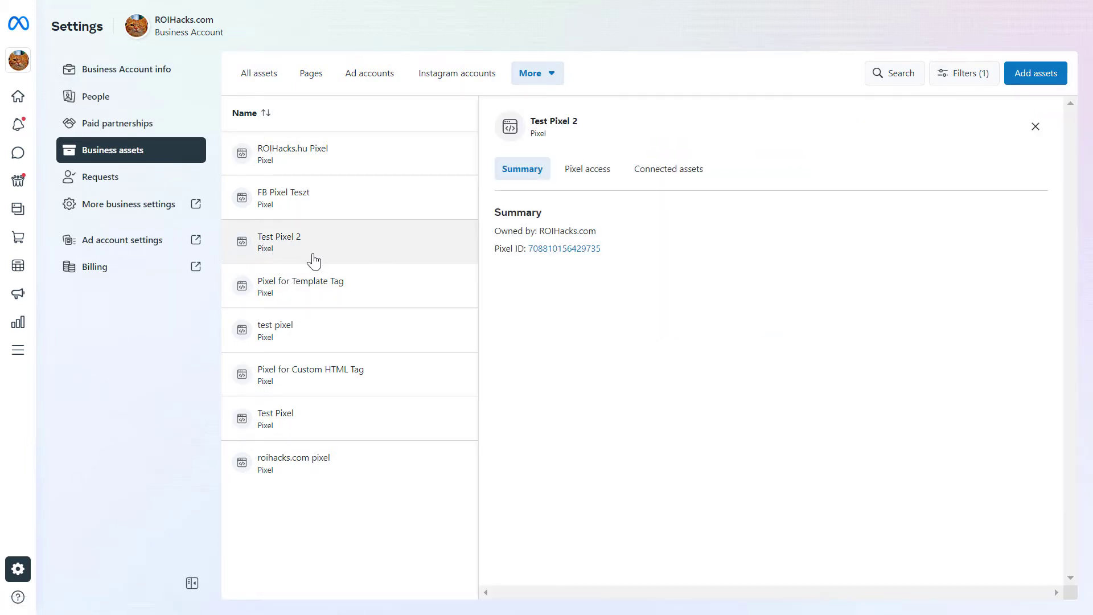
left_click(586, 168)
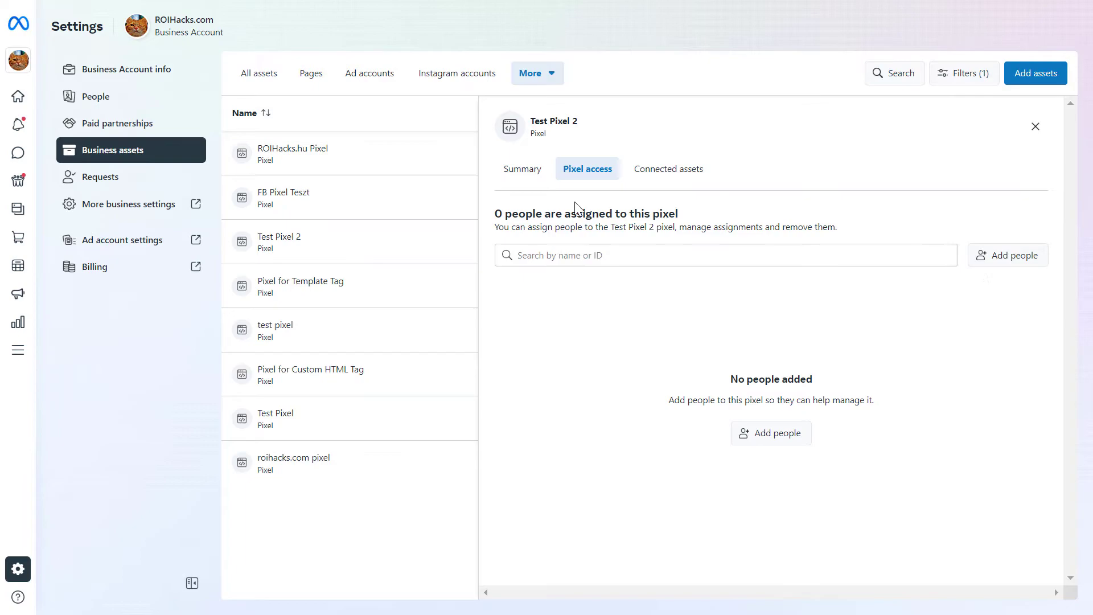
left_click(974, 257)
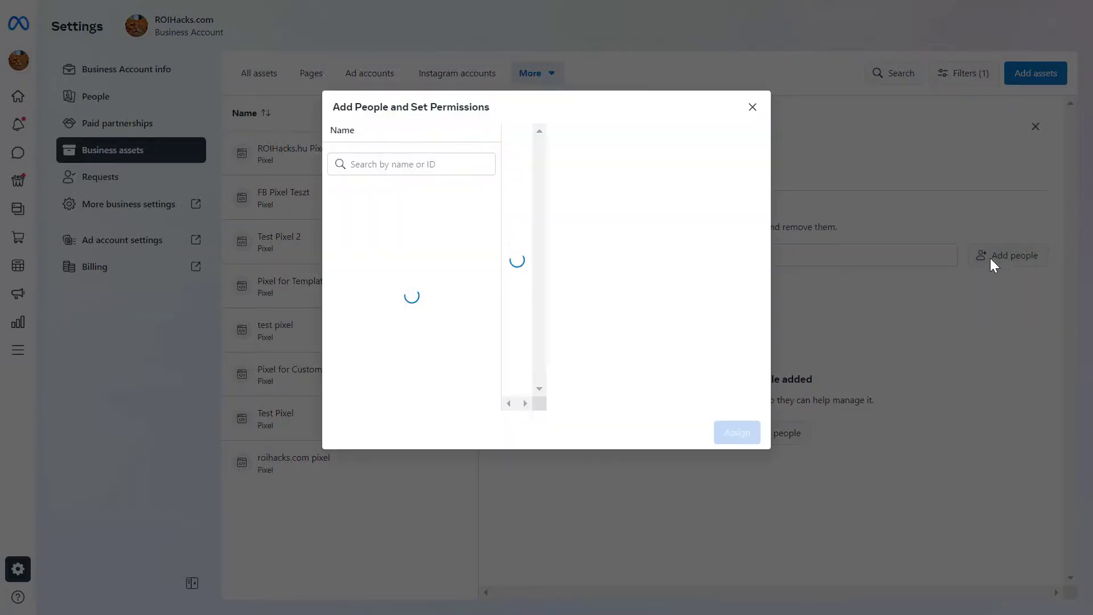
Select the person, give Manage Pixels full control with View Pixels off, then cancel without assigning
left_click(395, 171)
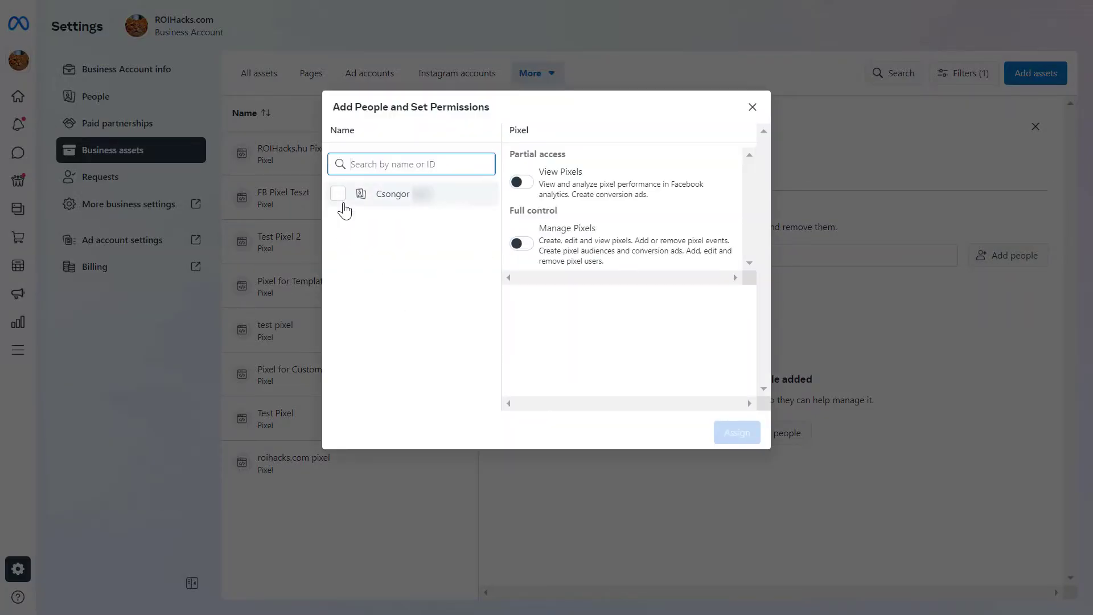
left_click(337, 194)
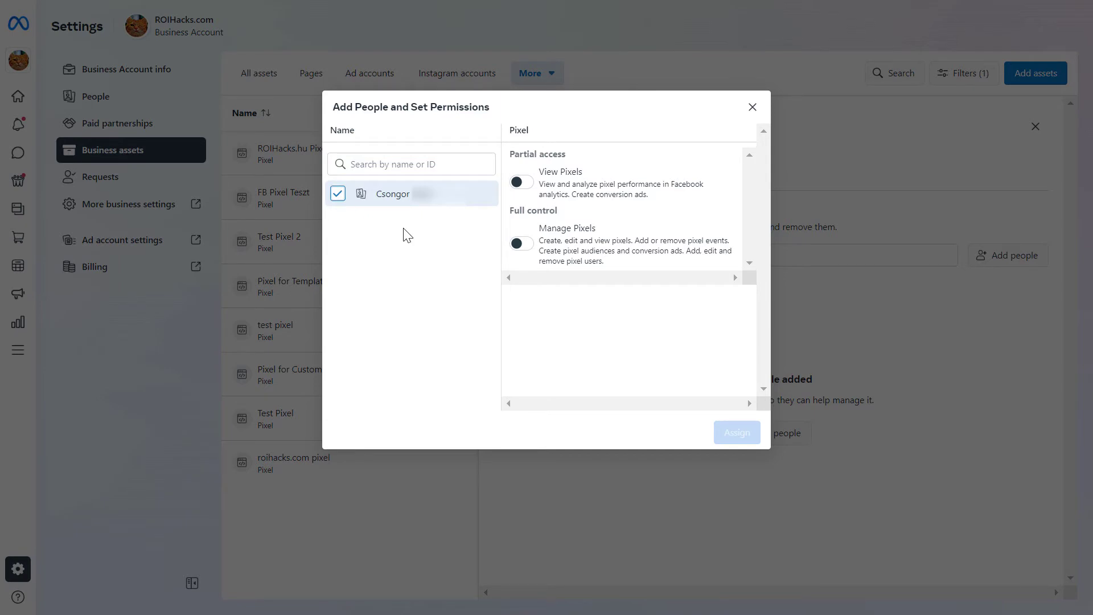
left_click(527, 185)
left_click(521, 245)
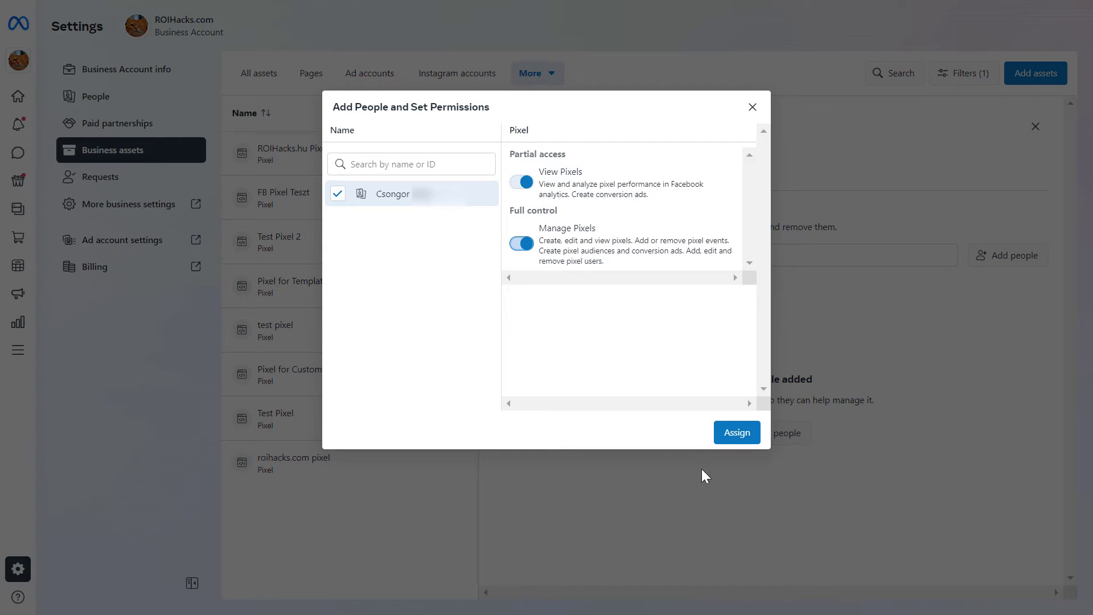
left_click(519, 182)
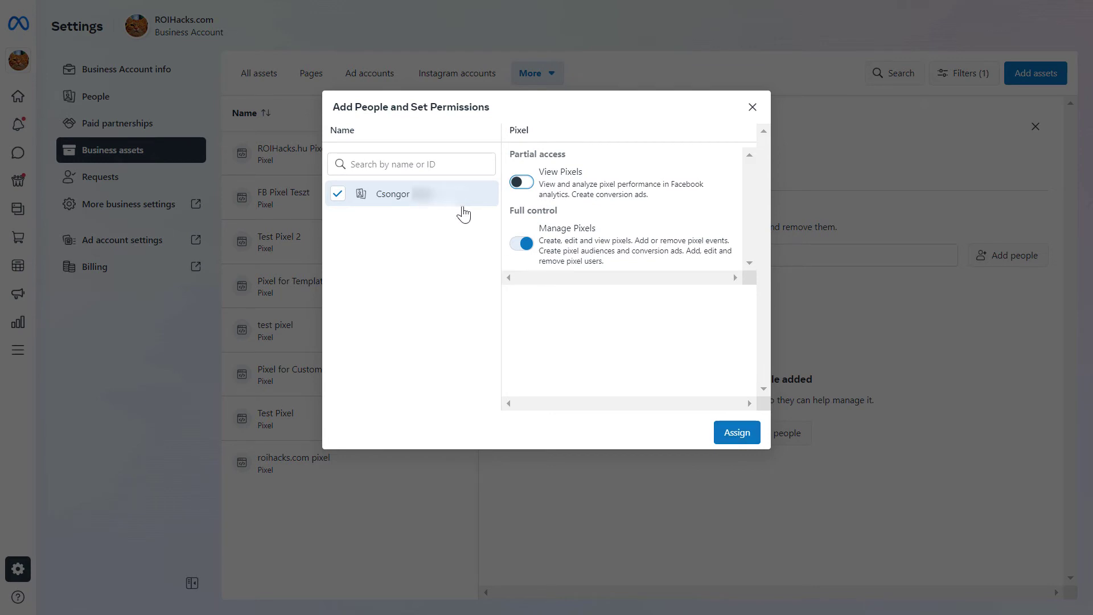
left_click(751, 107)
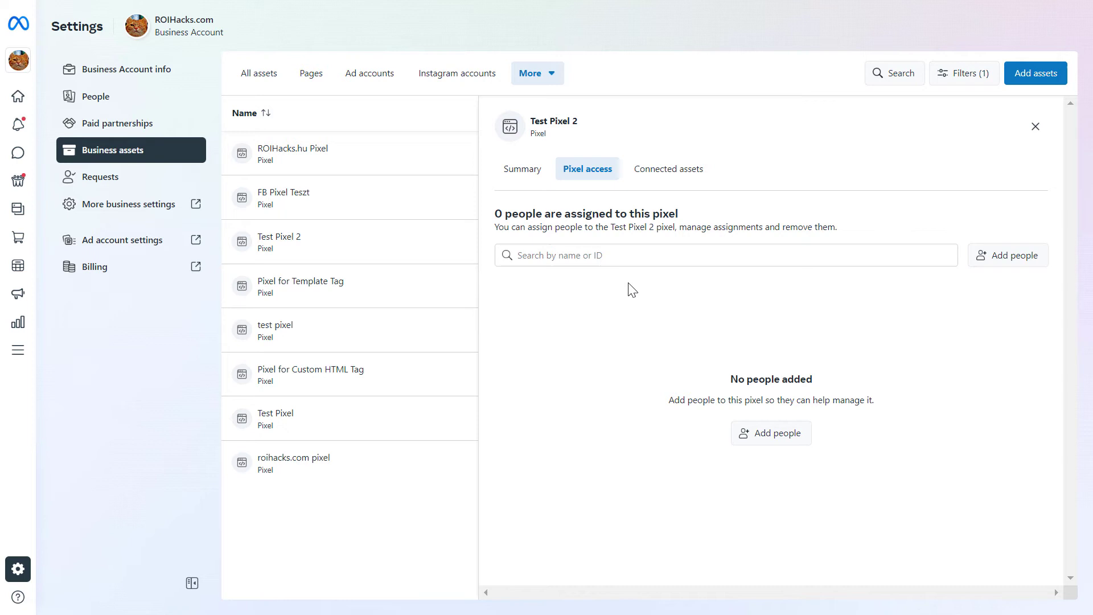
Add the ROIHacks Ad account to Test Pixel 2 under Connected assets
left_click(655, 179)
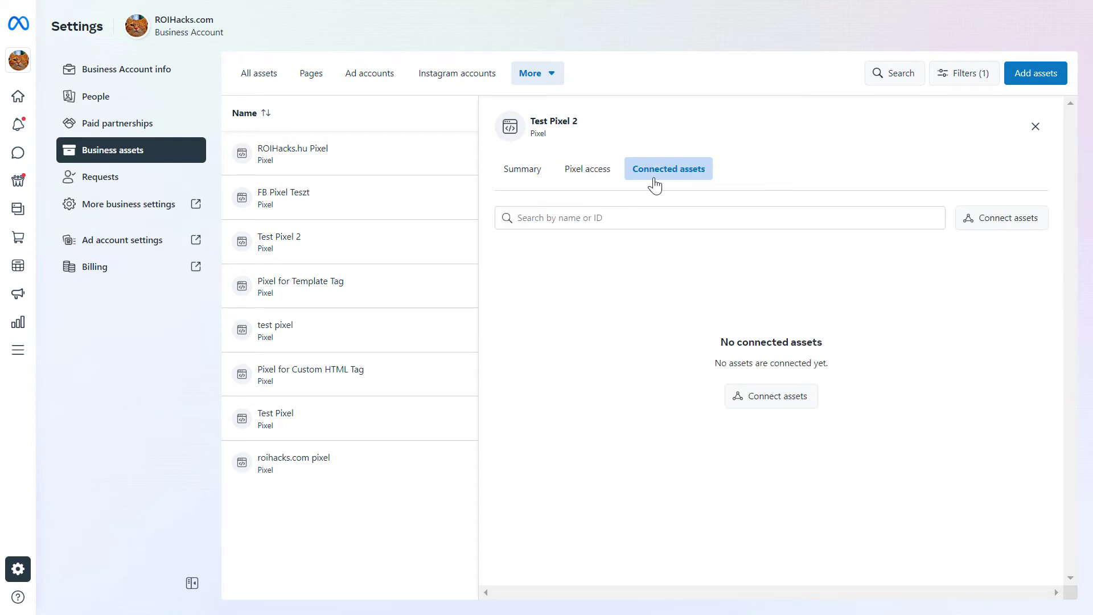
left_click(804, 401)
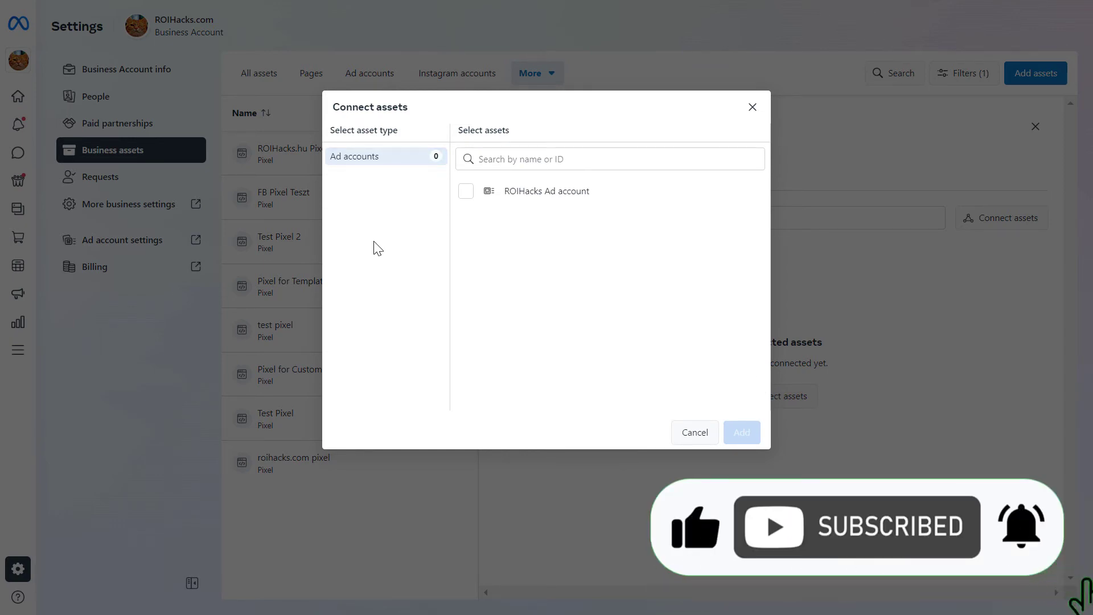
left_click(465, 194)
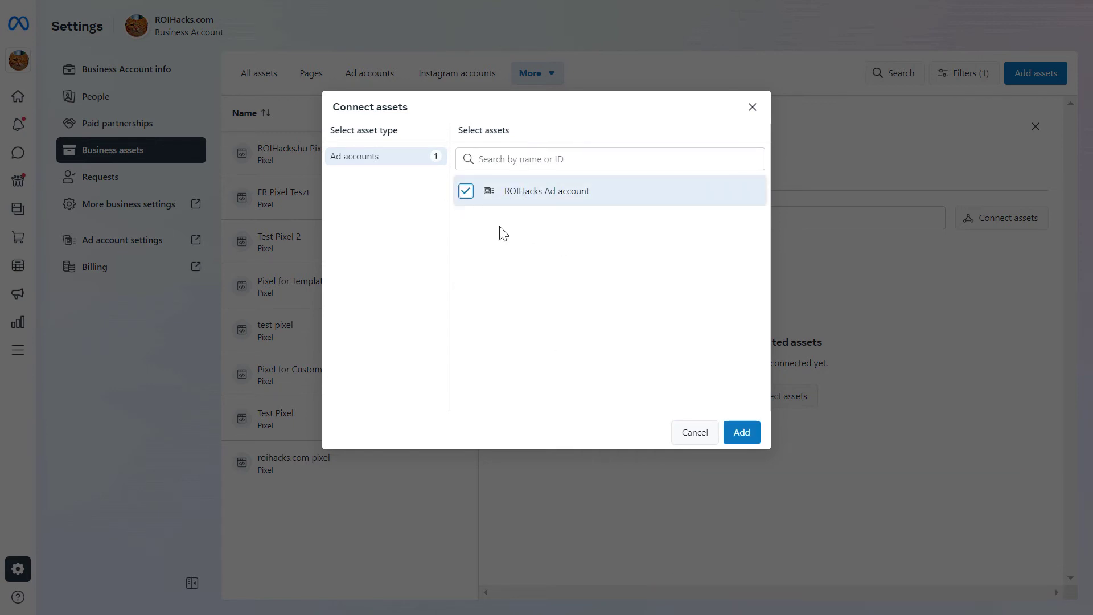
left_click(733, 436)
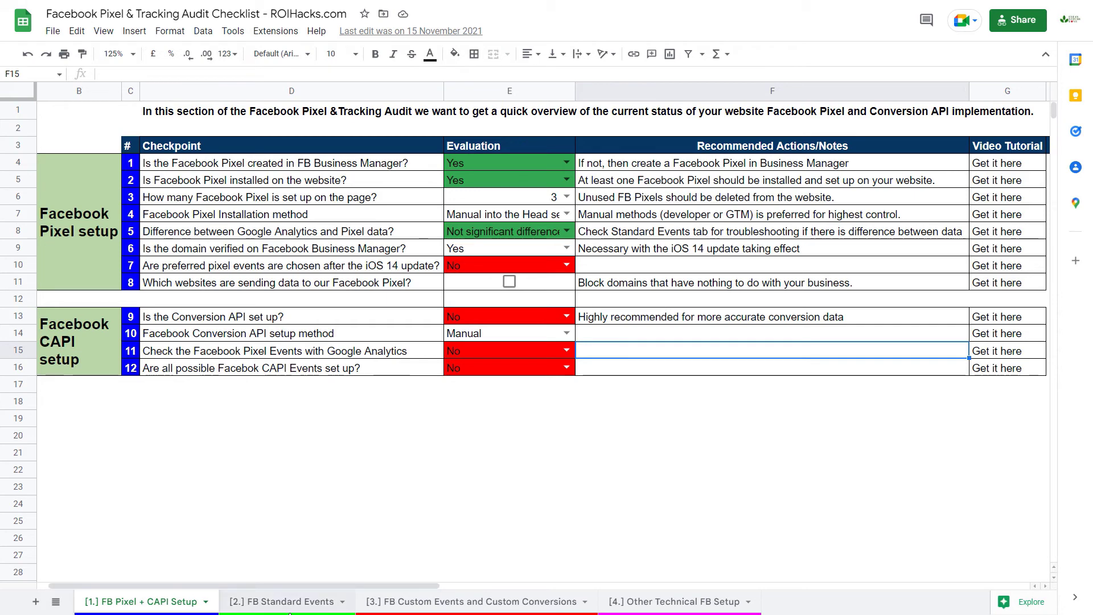
Move from the '[2.] FB Standard Events' sheet to '[3.] FB Custom Events and Custom Conversions'
left_click(287, 602)
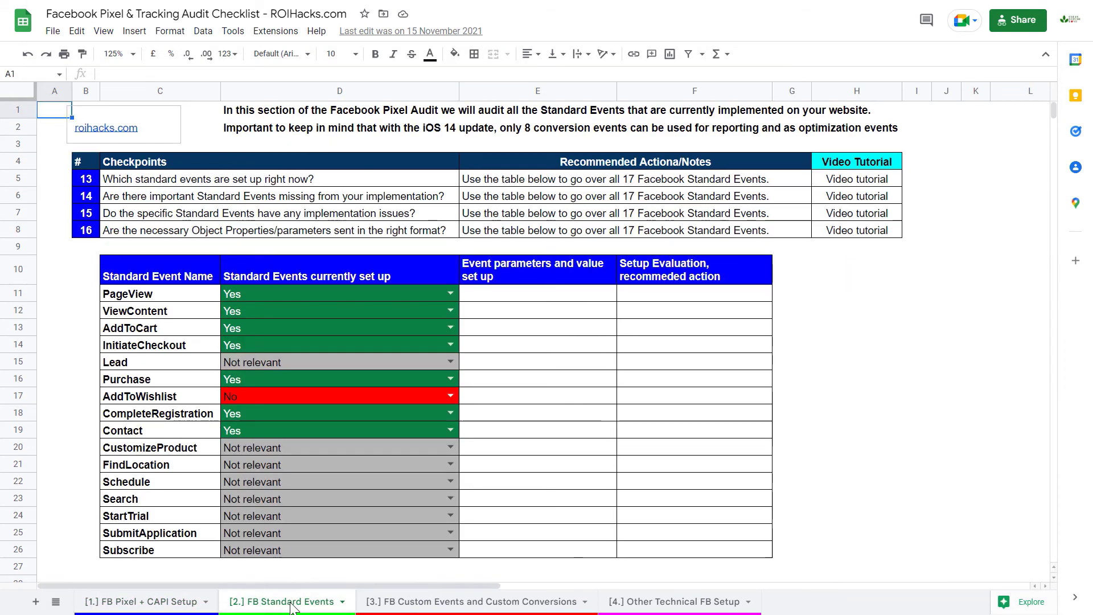
left_click(472, 609)
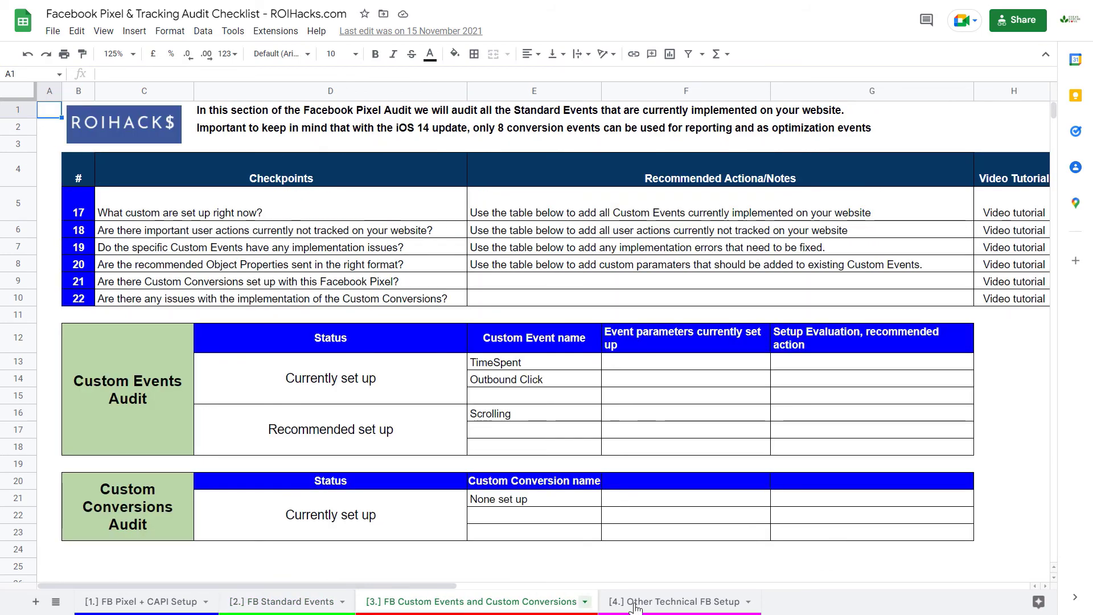